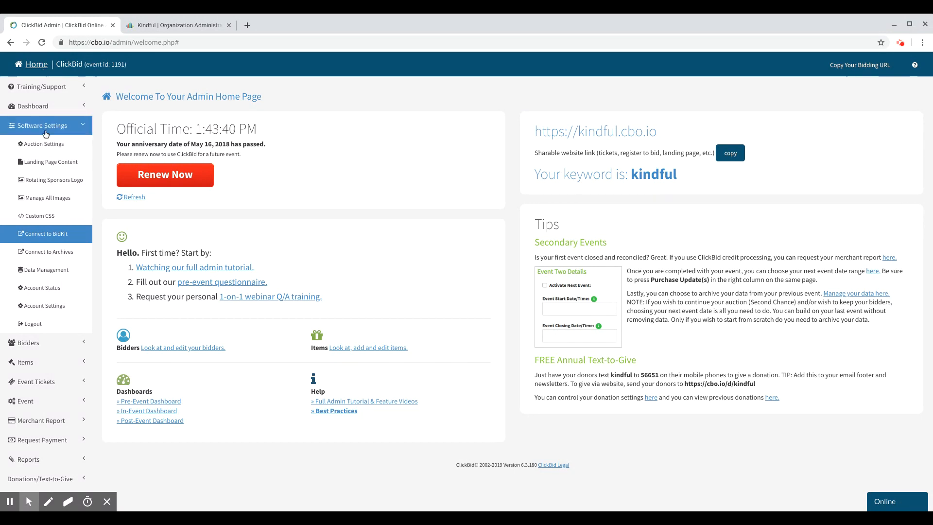
Step: Connect from ClickBid to BidKit and open its API integrations page
left_click(50, 236)
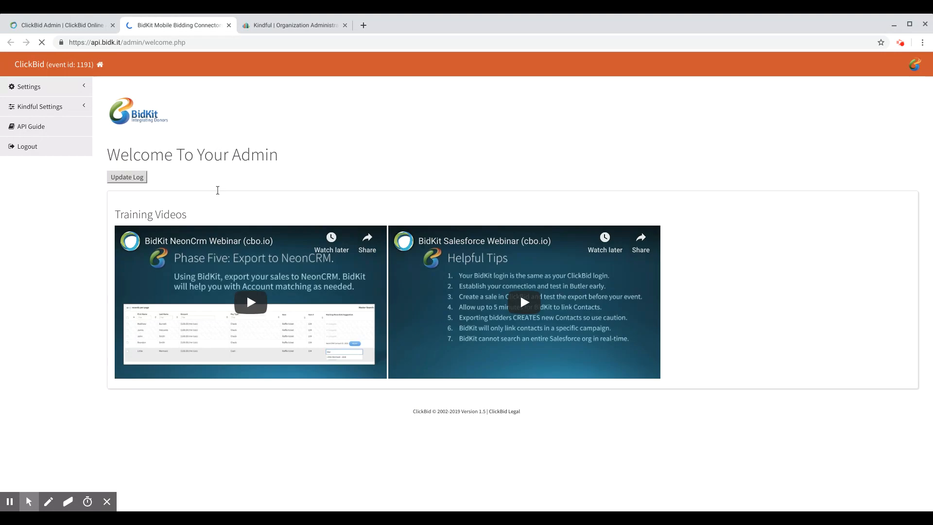
left_click(58, 87)
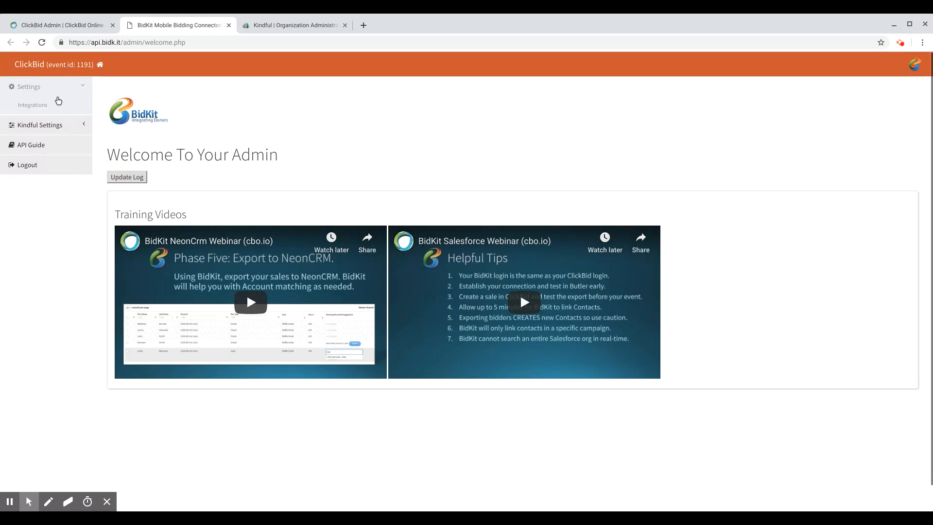
left_click(39, 103)
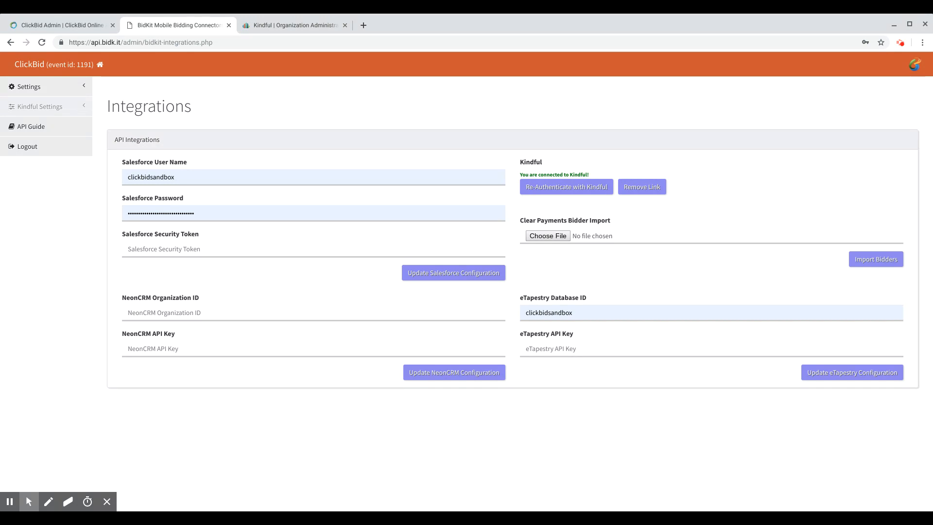
Step: Open the Kindful page for exporting bidders and go to the bidder link fields
left_click(42, 113)
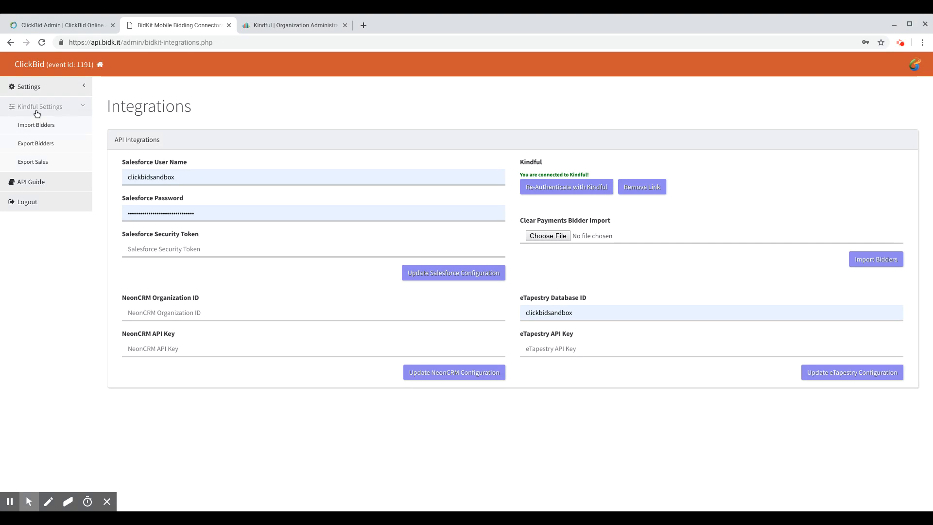
left_click(41, 141)
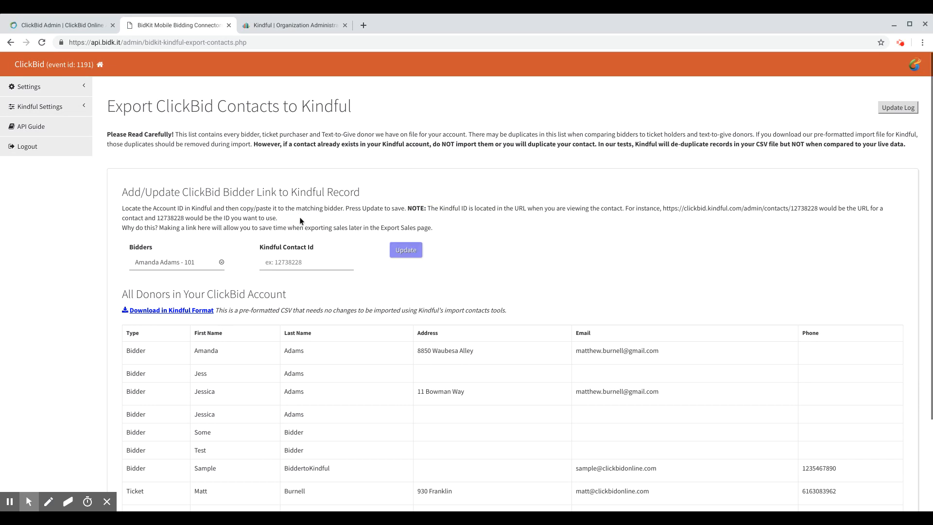
scroll(244, 255, "down", 1)
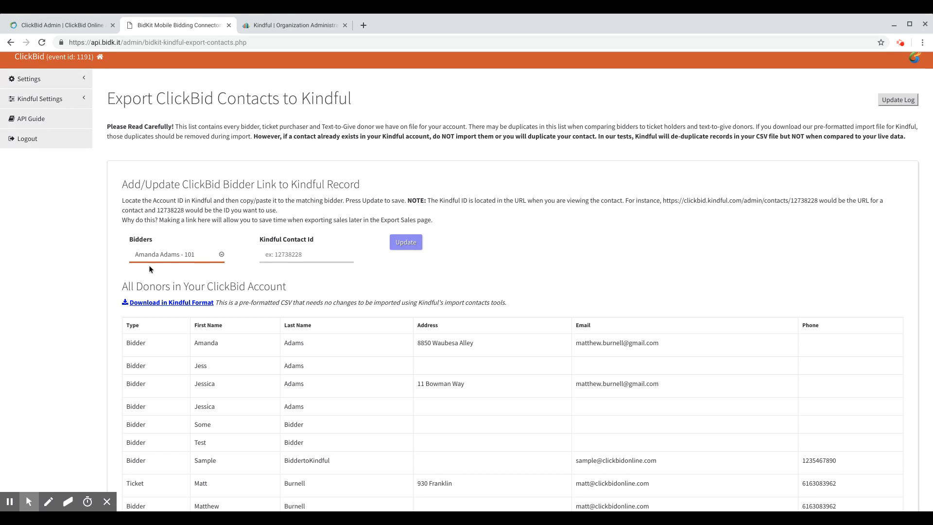
left_click(333, 254)
left_click(170, 249)
left_click(255, 257)
Step: Switch to Kindful, search by the bidder's last name and open the matching contact record
left_click(272, 25)
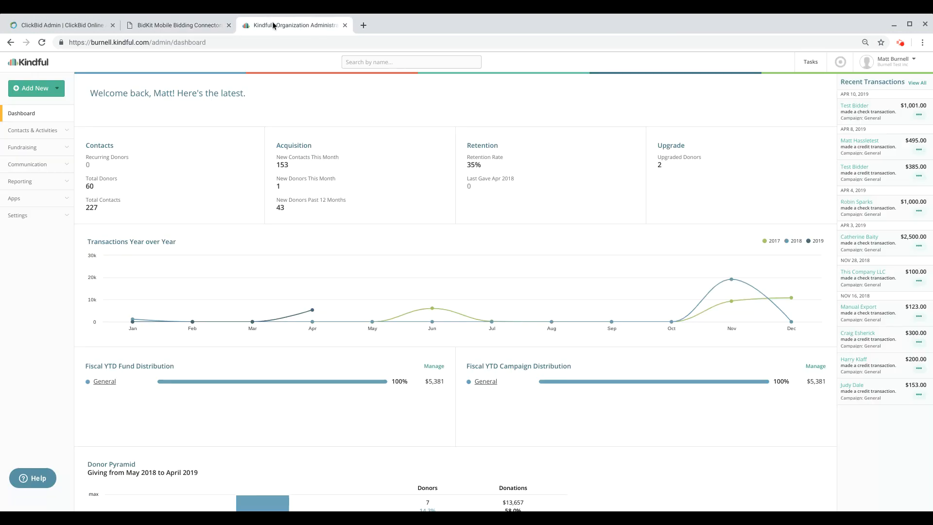
left_click(350, 62)
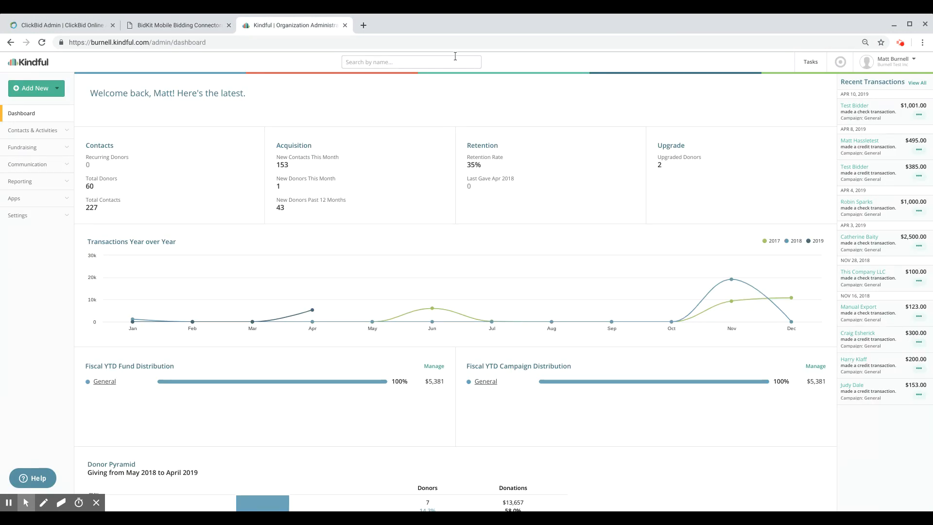
type("adams")
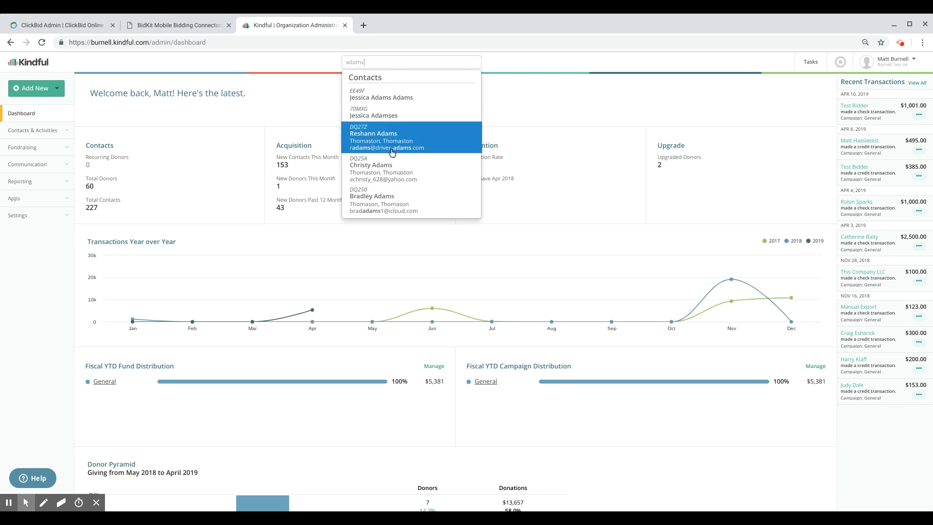
left_click(381, 113)
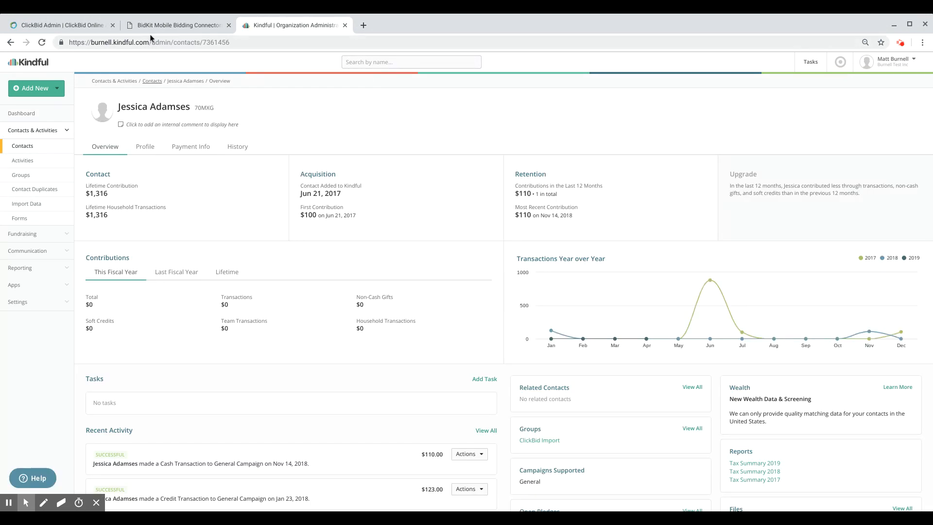
Step: Copy only the contact ID from the end of the Kindful contact's URL
left_click(204, 43)
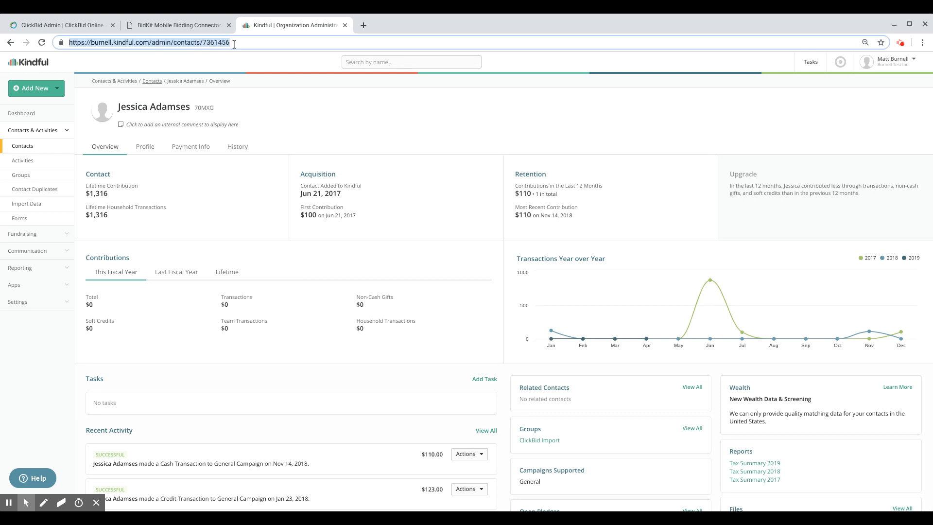
left_click(203, 42)
left_click_drag(203, 43, 232, 43)
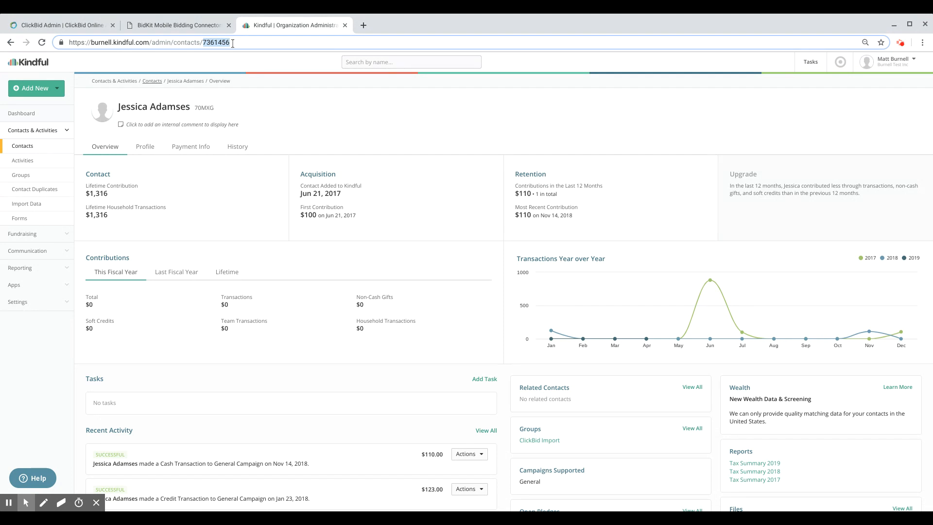
left_click(196, 43)
left_click_drag(204, 42, 238, 43)
key("ctrl+c")
Step: Back in BidKit, choose the matching bidder and paste the copied ID as the Kindful Contact Id
left_click(195, 25)
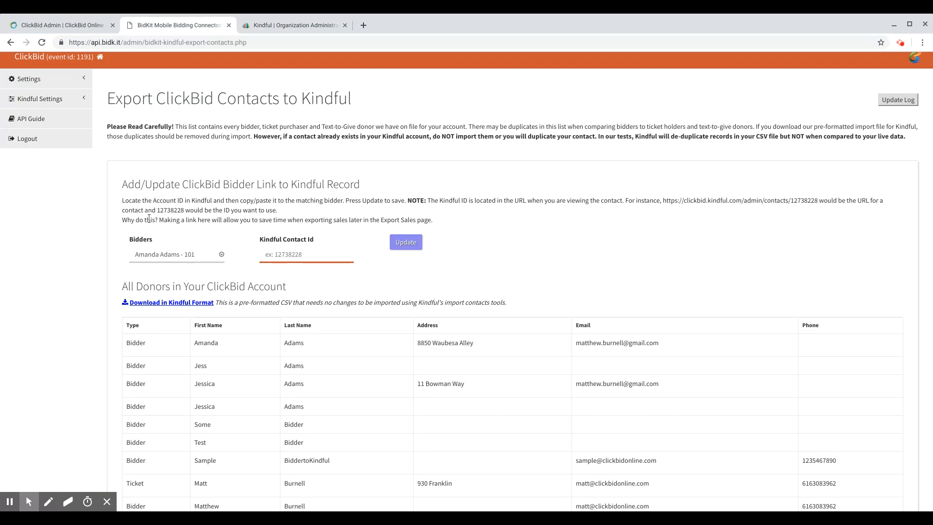
left_click(203, 253)
left_click(193, 306)
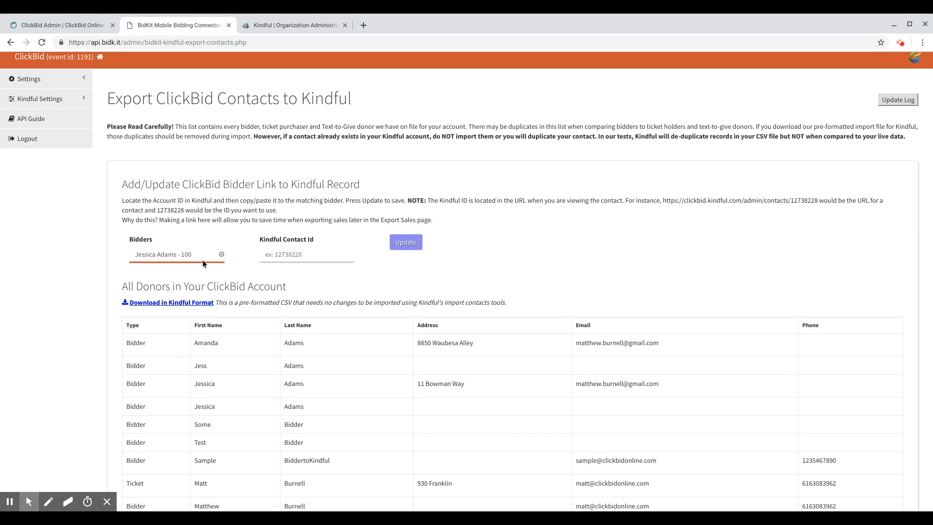
left_click(271, 253)
key("ctrl+v")
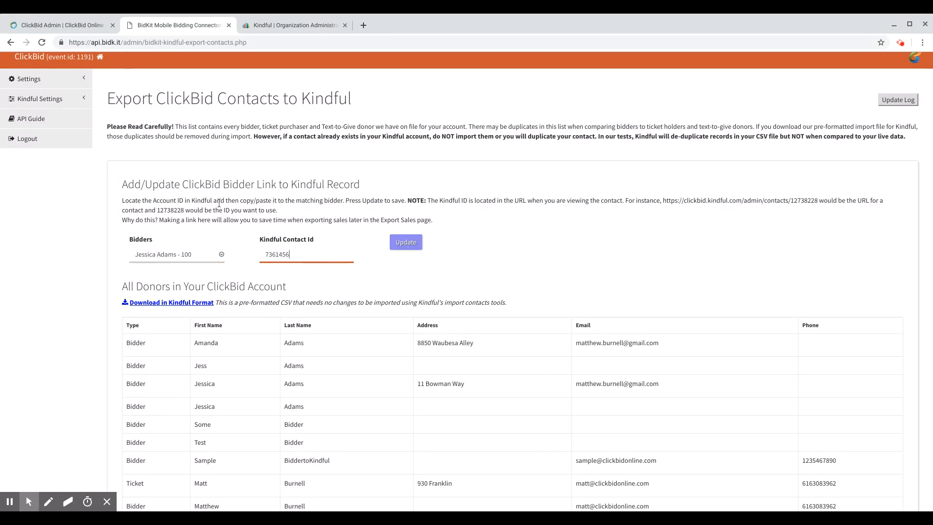
Step: Download the list of all ClickBid donors as a CSV in Kindful format
scroll(141, 228, "down", 2)
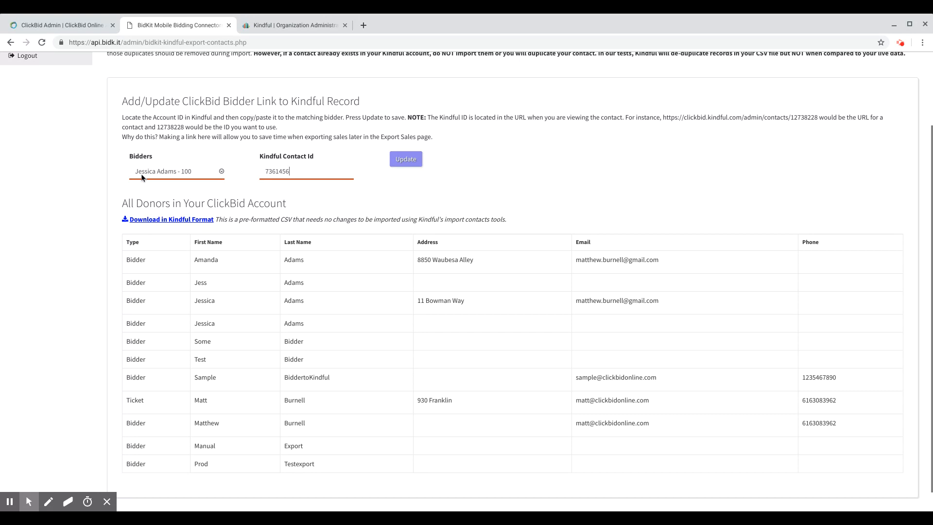
scroll(140, 199, "down", 1)
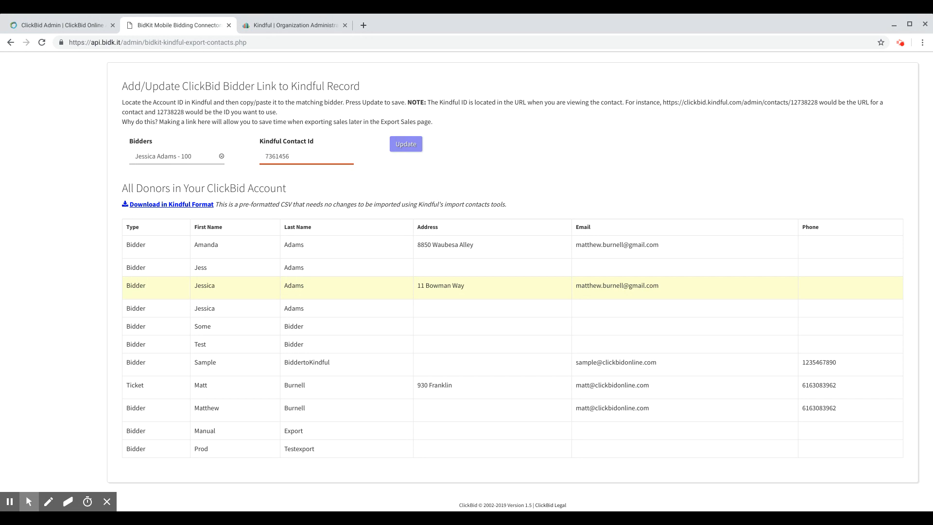
left_click(145, 205)
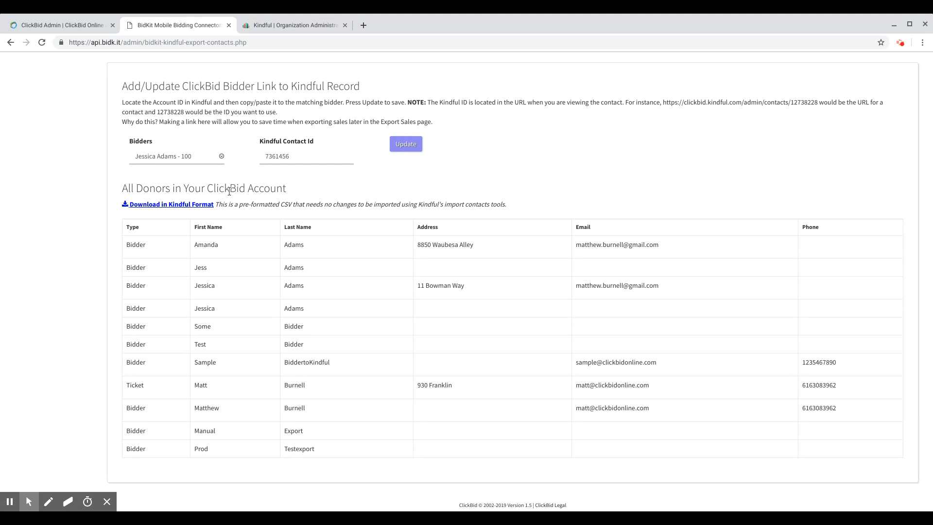
Step: Switch to Kindful, proceed to the sandbox for importing data and start a new import job
left_click(278, 24)
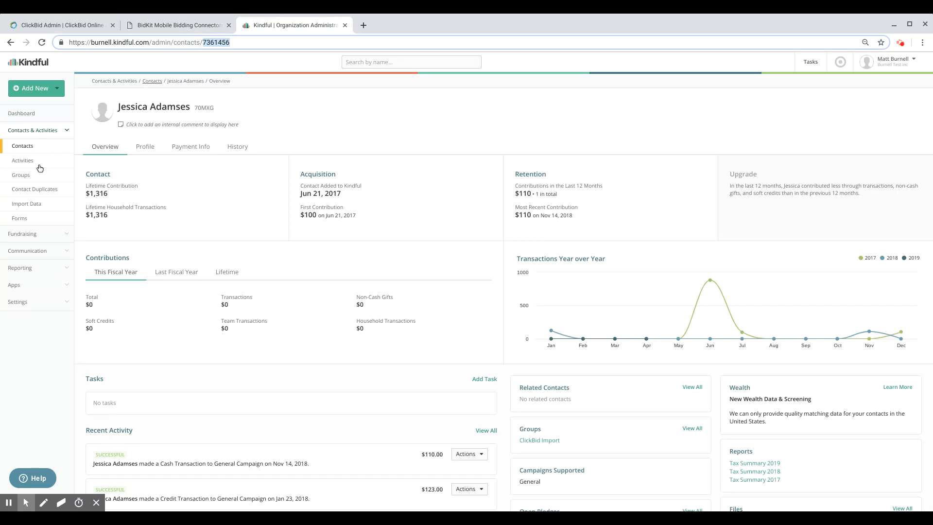
left_click(26, 203)
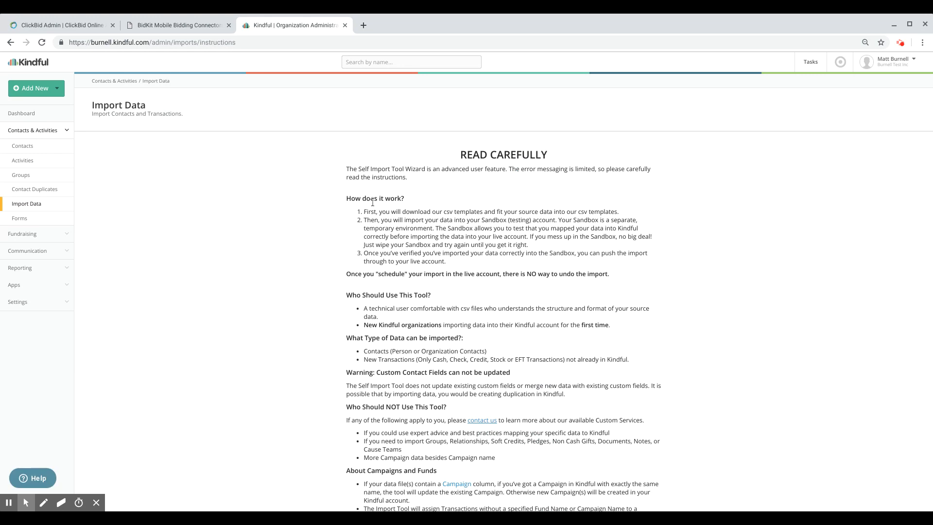
scroll(372, 202, "down", 6)
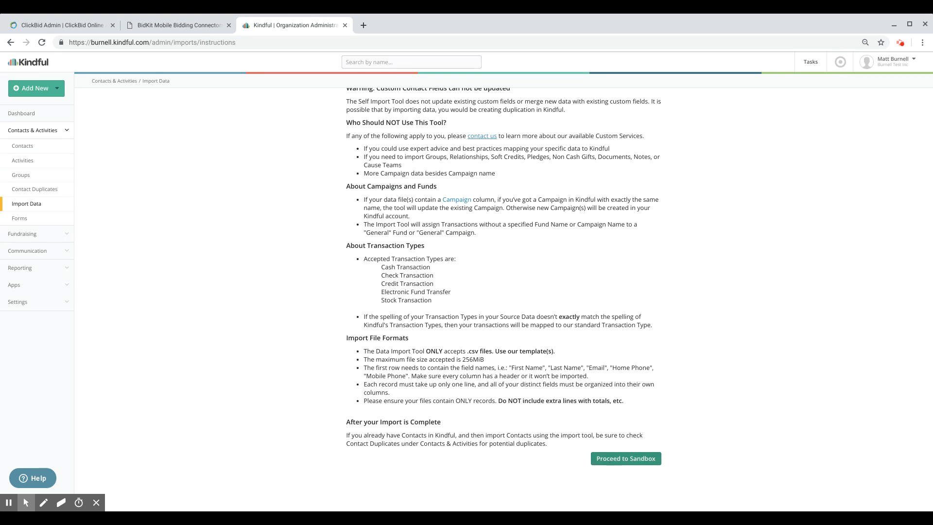
left_click(611, 461)
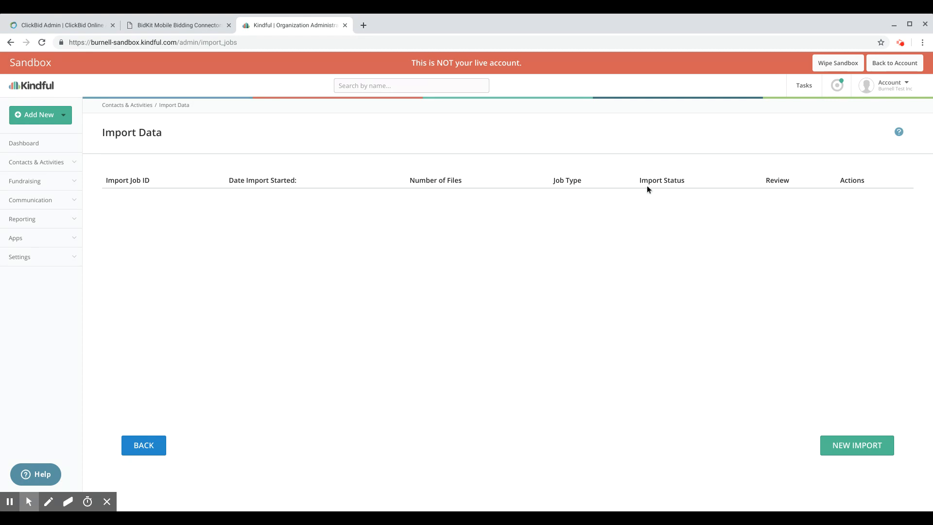
left_click(849, 445)
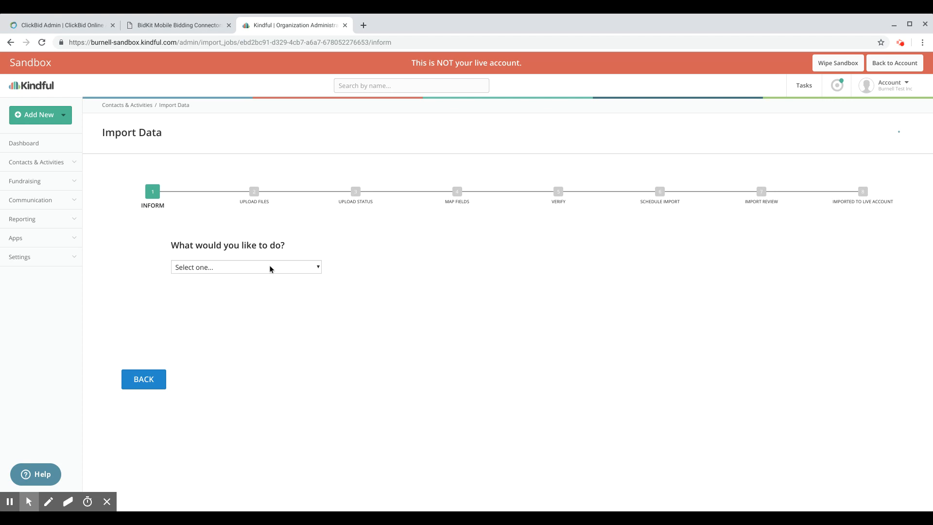
Step: Set the import job to Import Contacts and upload file (2).csv as its source file
left_click(246, 264)
left_click(205, 292)
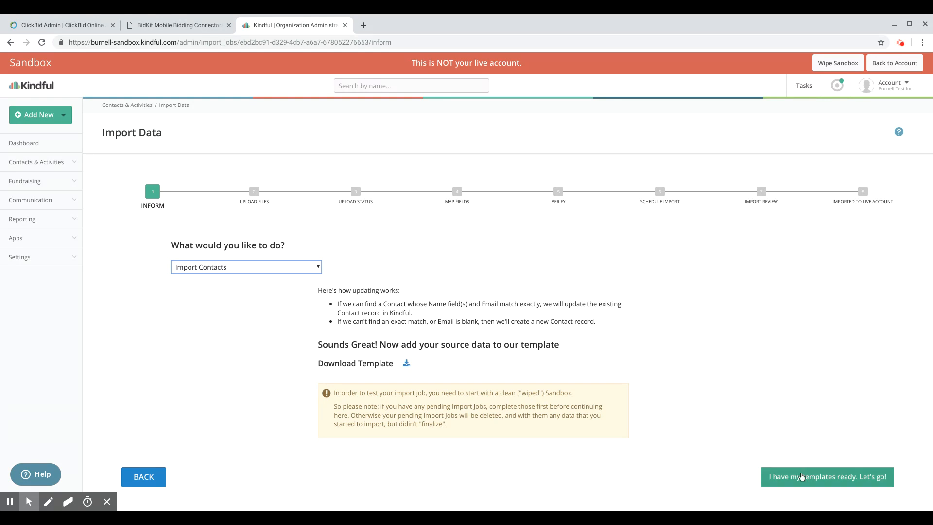
left_click(815, 483)
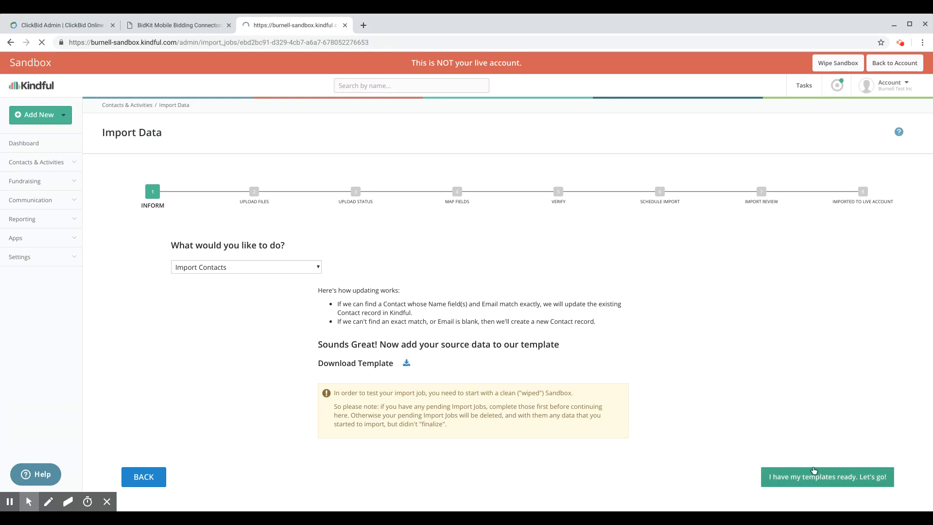
left_click(447, 373)
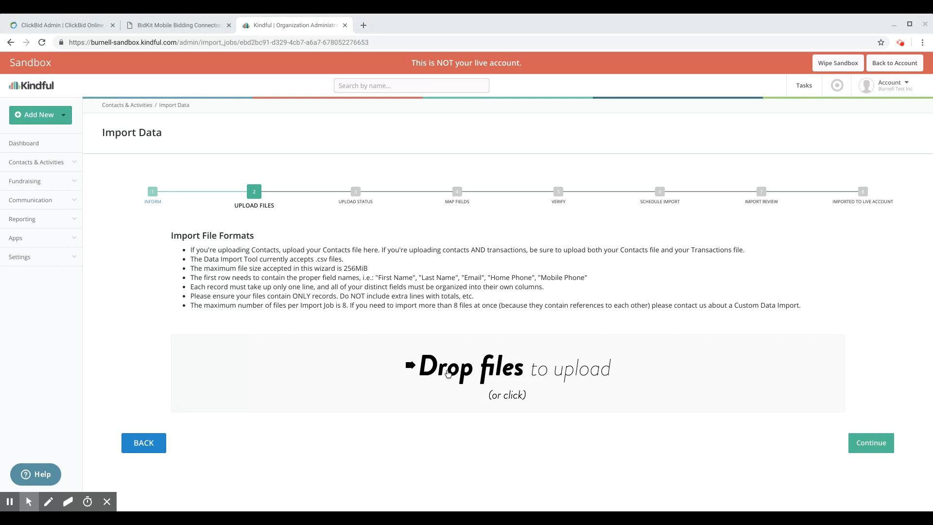
double_click(381, 194)
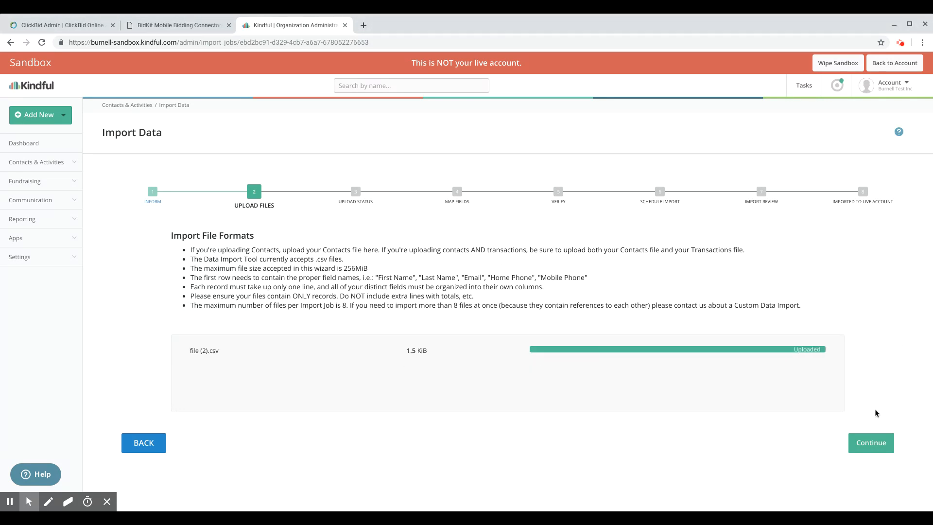
left_click(881, 452)
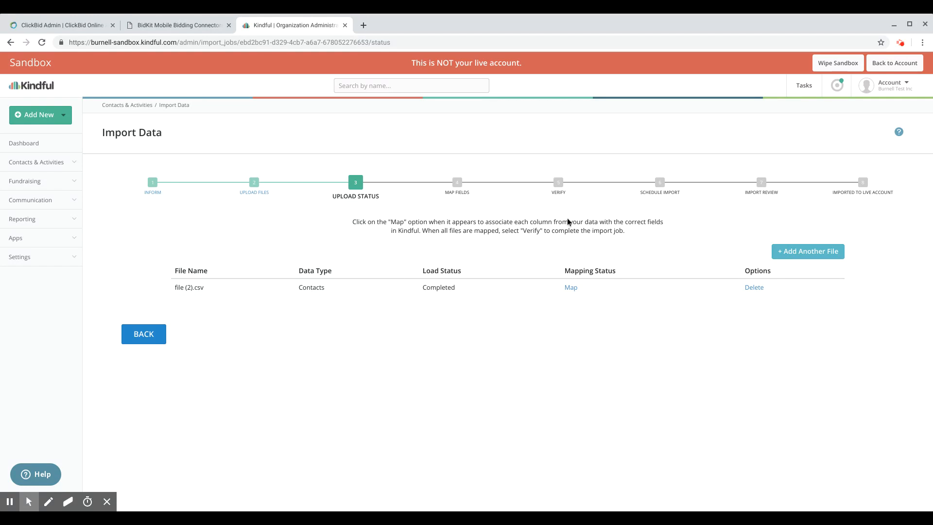
Step: Review and accept the automatic column mapping for file (2).csv, and proceed to the import's verification
left_click(571, 289)
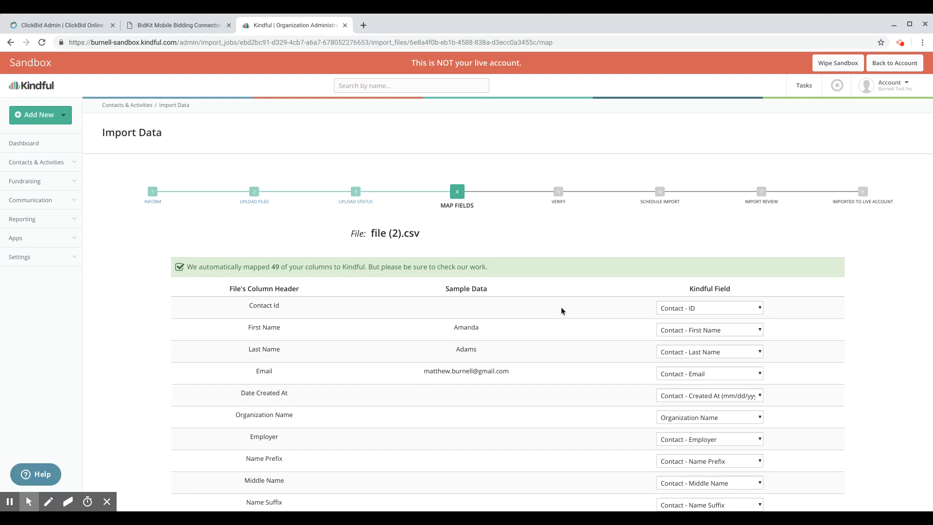
scroll(535, 306, "down", 2)
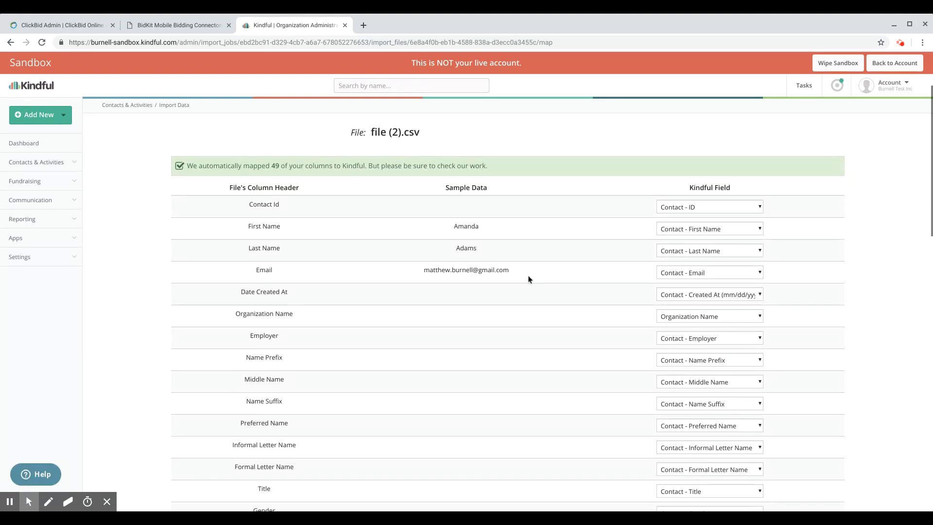
scroll(534, 263, "down", 1)
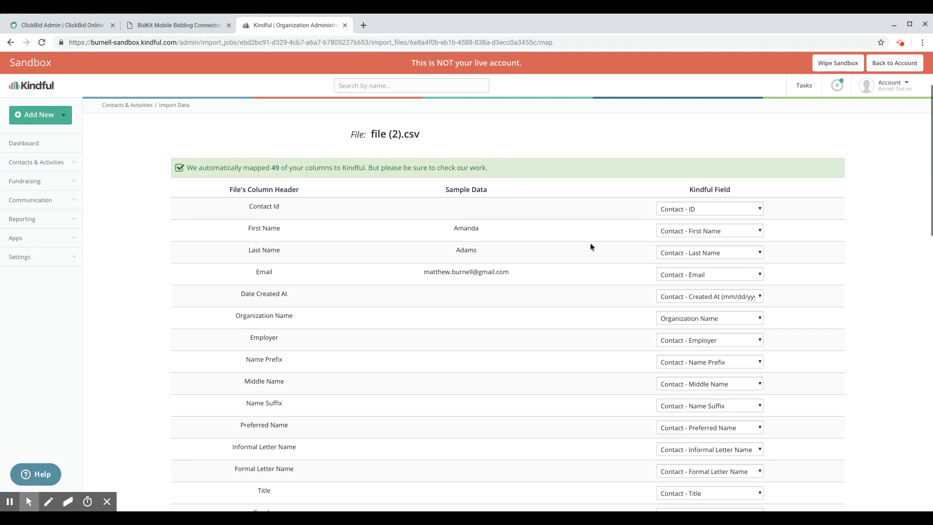
scroll(537, 263, "down", 7)
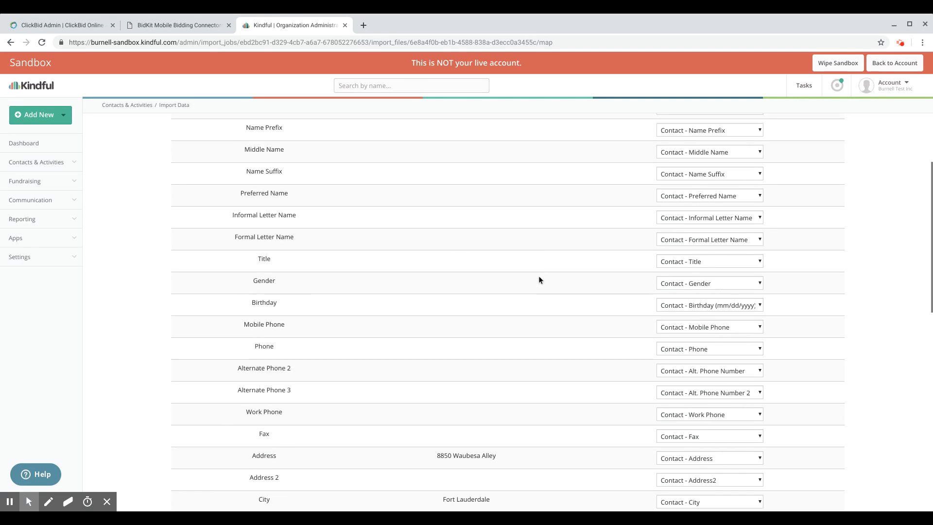
scroll(543, 262, "down", 9)
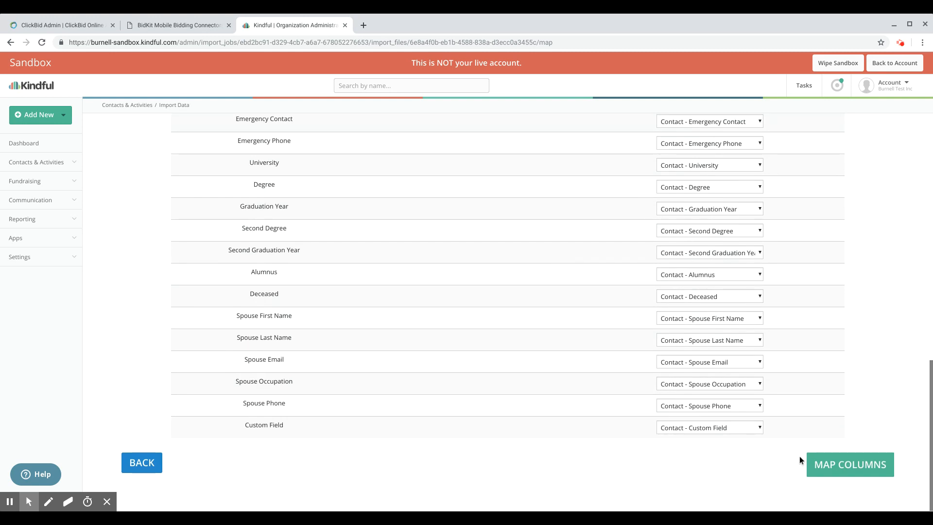
left_click(842, 466)
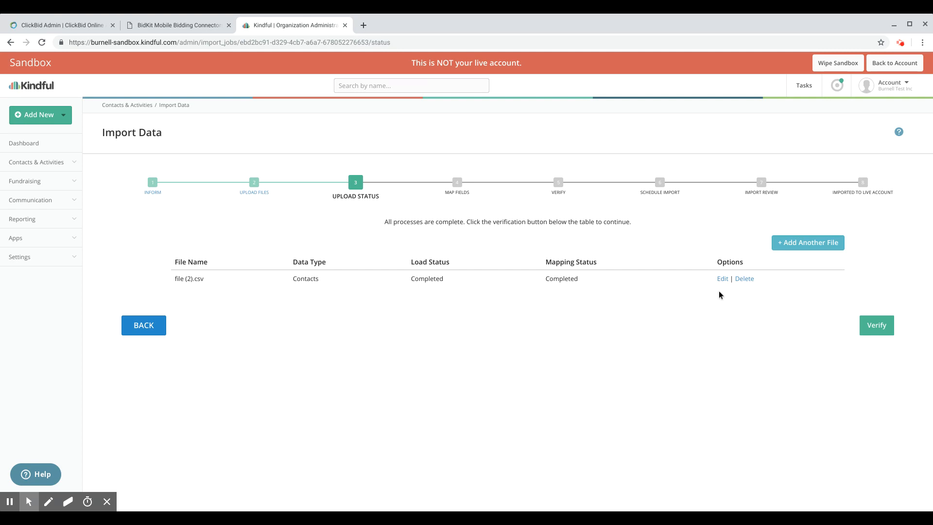
left_click(868, 331)
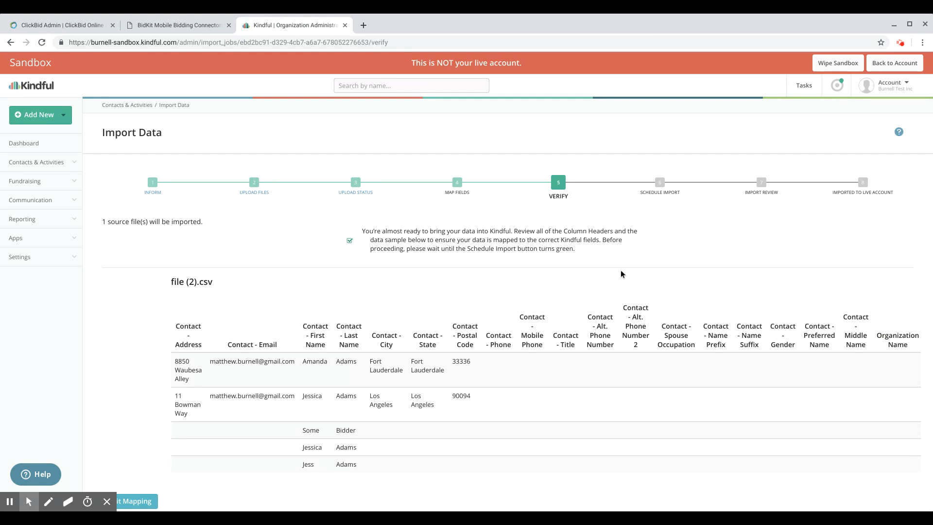
Step: Approve the field mappings for file (2).csv and schedule the import into the sandbox
scroll(522, 308, "down", 3)
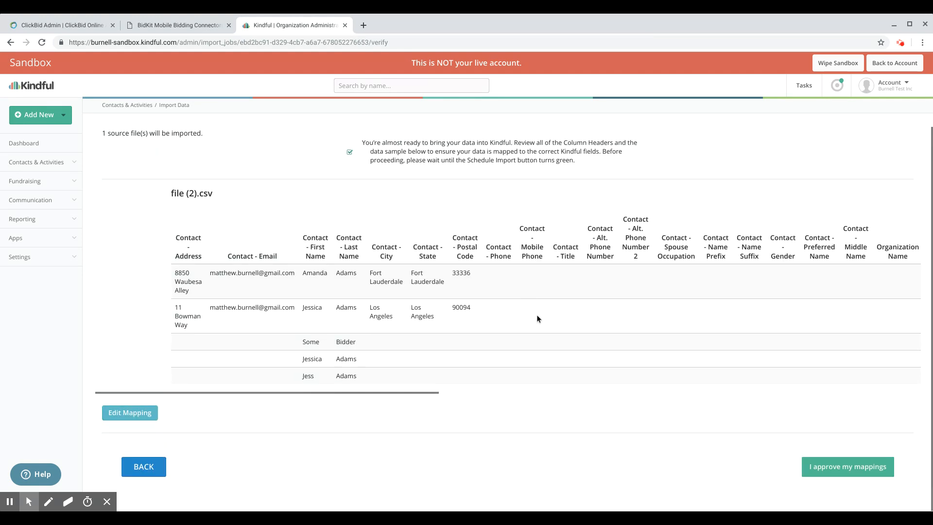
left_click(851, 468)
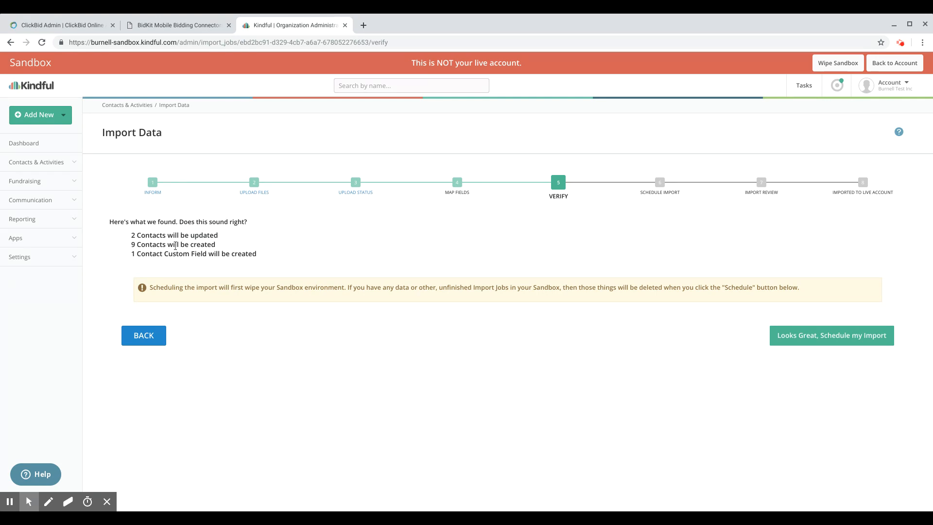
left_click(786, 335)
left_click(808, 338)
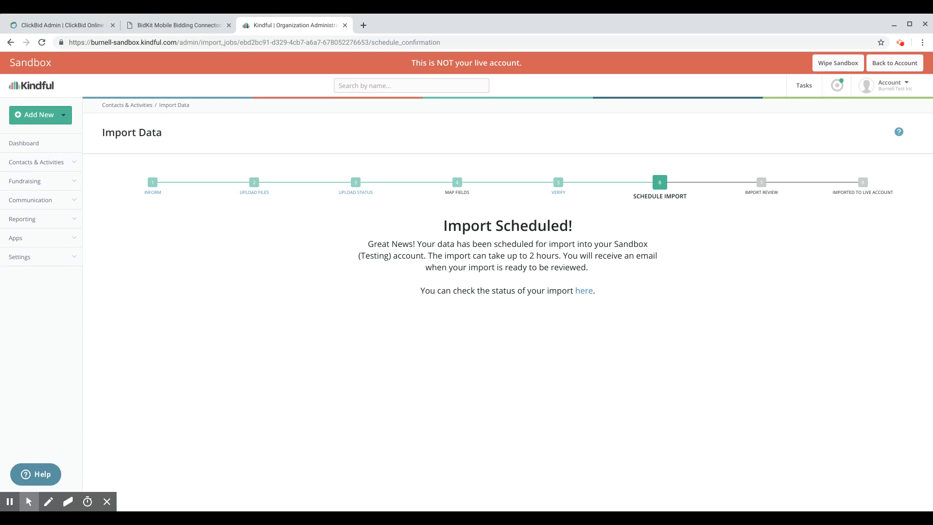
Step: Switch to BidKit and examine the list of all donors in the ClickBid account
left_click(170, 25)
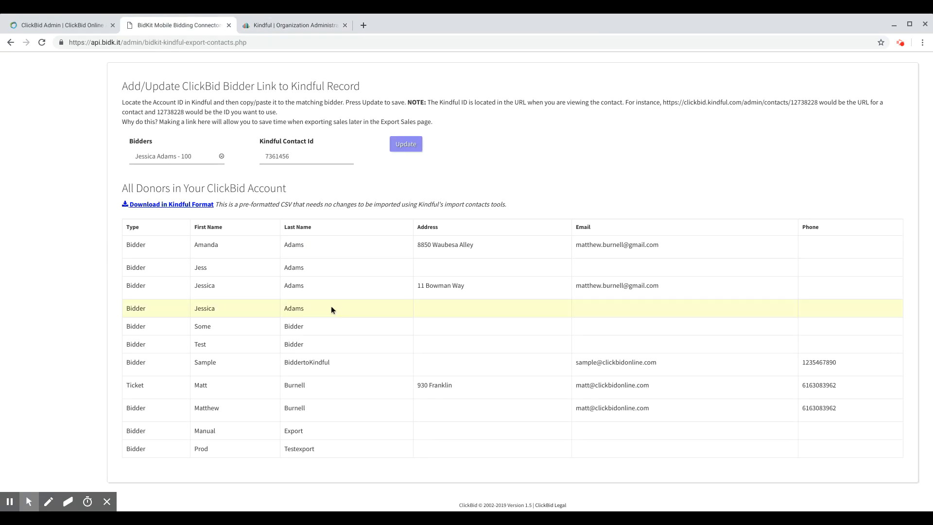
scroll(344, 328, "down", 1)
scroll(345, 328, "up", 1)
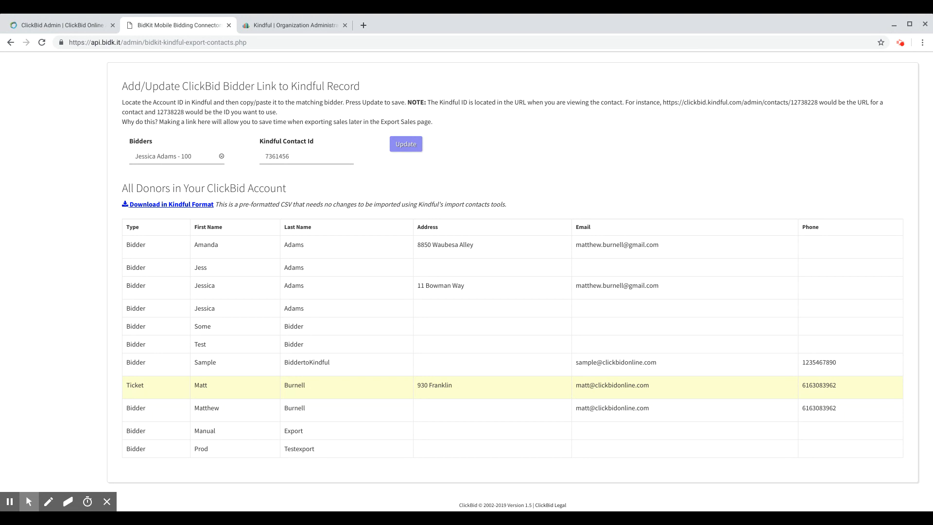
Step: Switch back to Kindful, check the scheduled import's status and open the import job's review
left_click(286, 26)
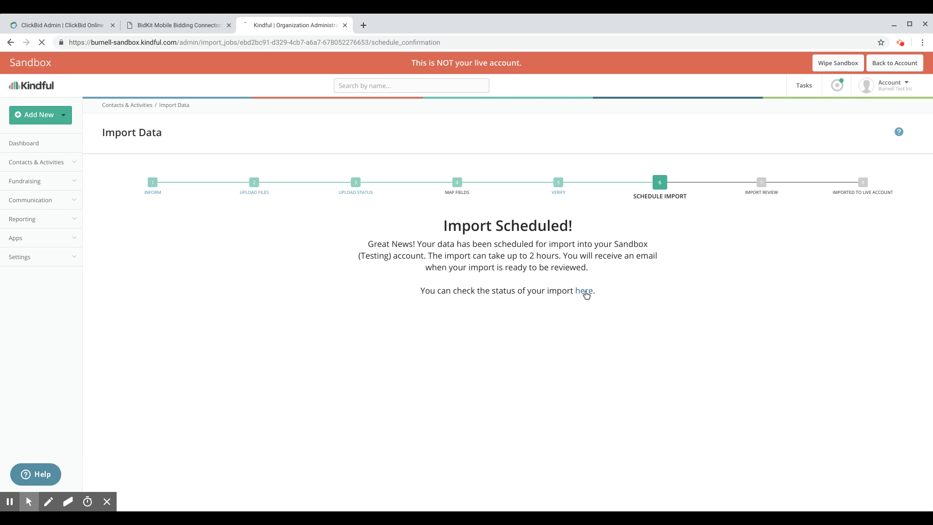
left_click(583, 290)
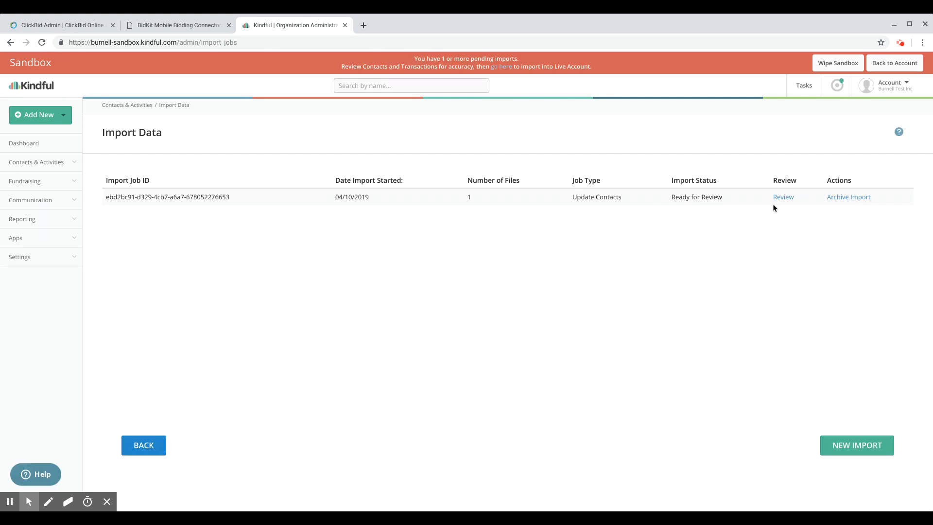
left_click(791, 200)
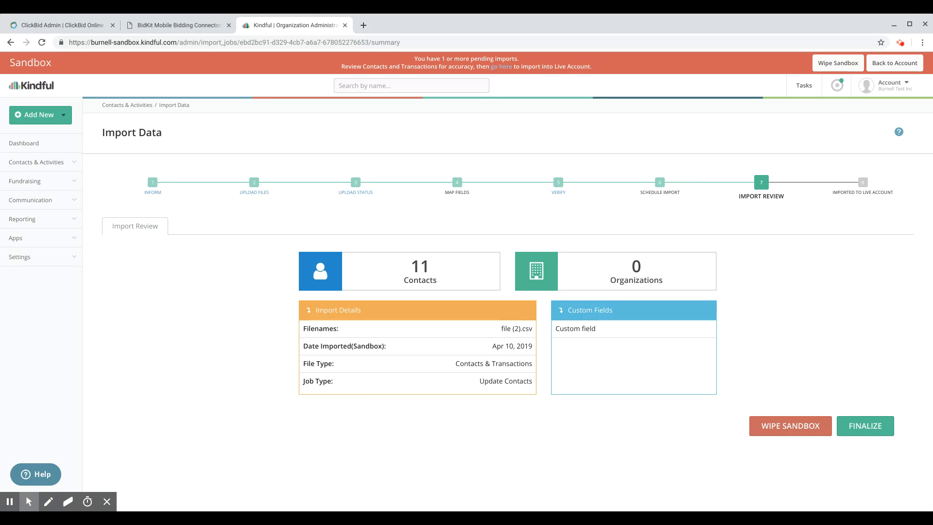
Step: Check the BidKit donor list against the import review, and finalize the import into the live Kindful account, confirming the data has been thoroughly reviewed
left_click(192, 27)
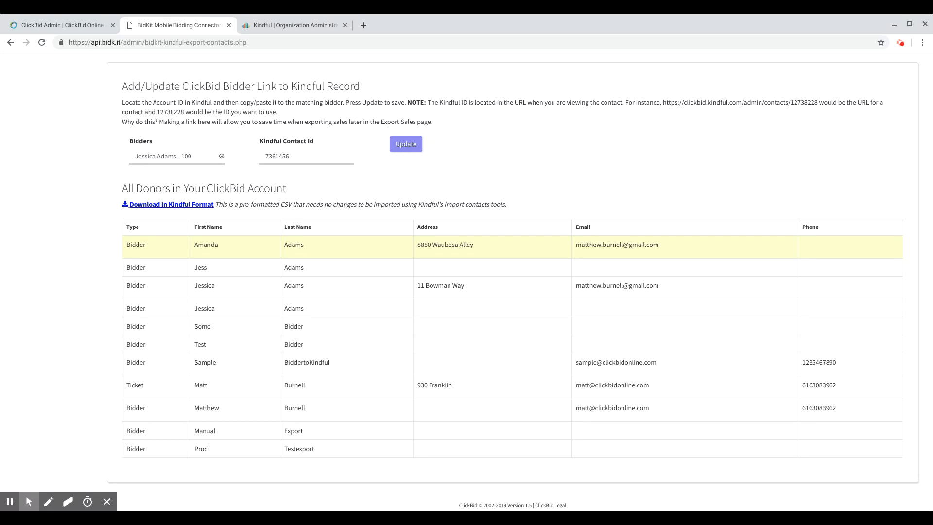
left_click(268, 25)
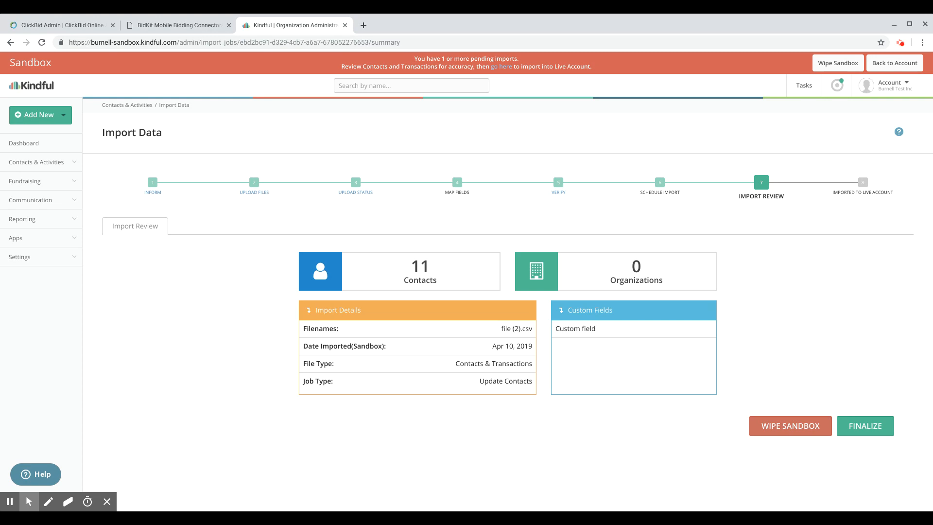
left_click(867, 432)
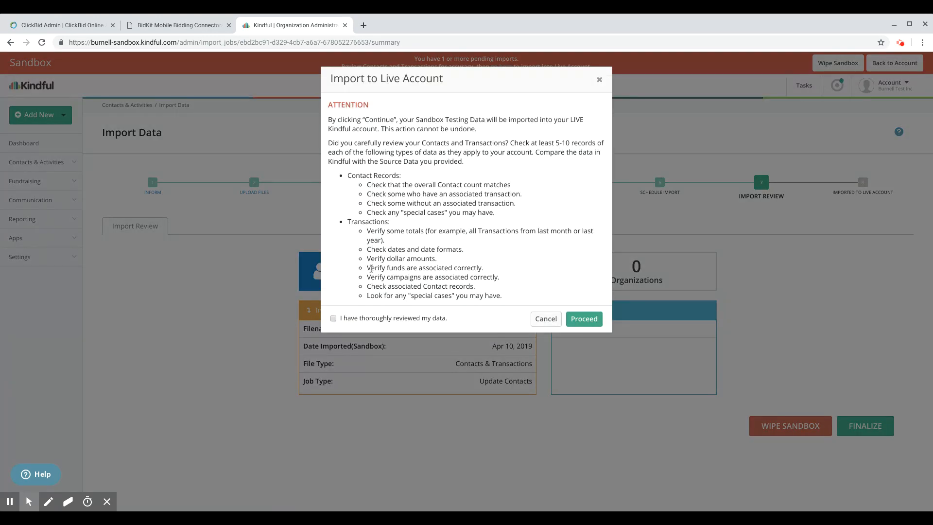
left_click(360, 318)
left_click(587, 319)
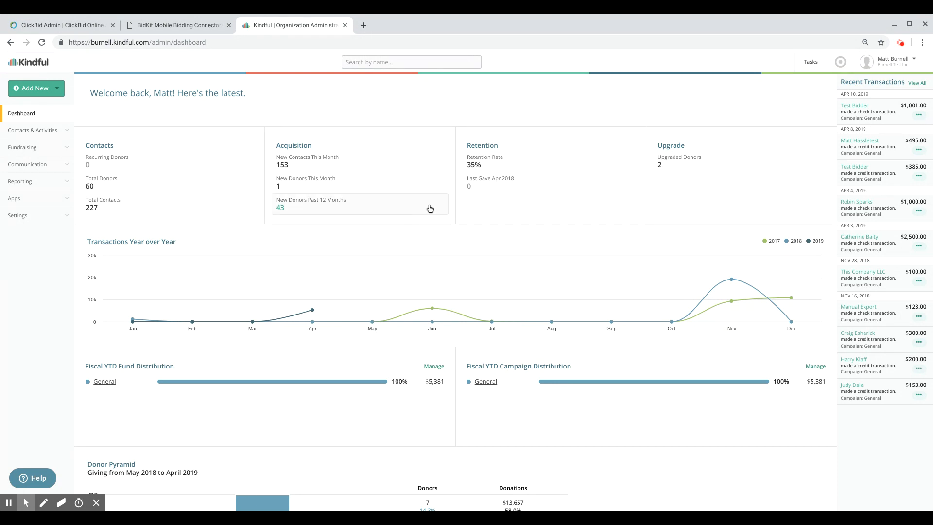
Step: Check the live Kindful account for potential contact duplicates and refresh the duplicates page
left_click(56, 136)
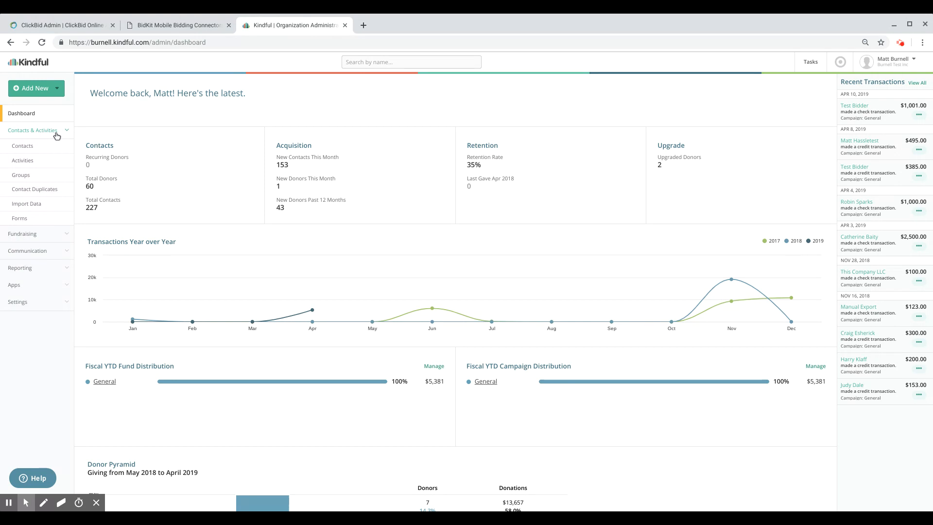
left_click(35, 193)
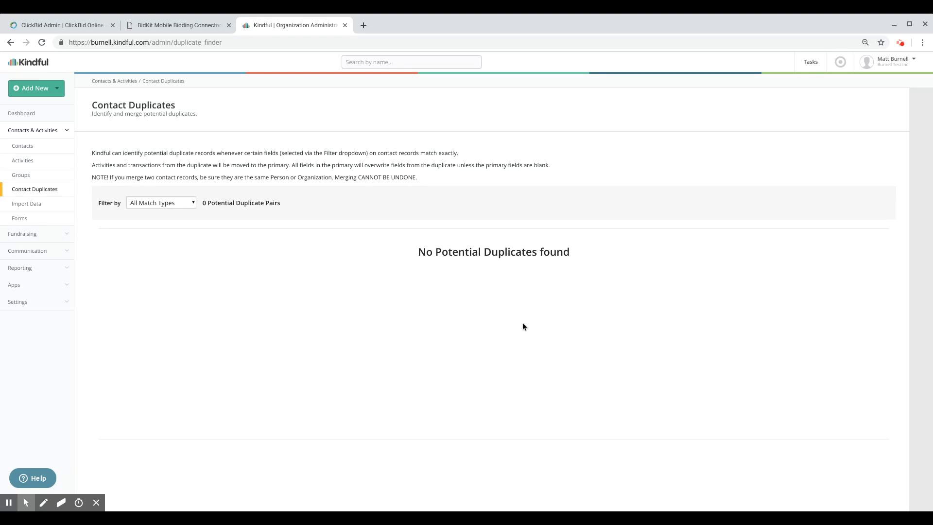
left_click(42, 43)
Step: Switch to BidKit, open Export Sales for Kindful and examine the matching contact records and export status of the listed sales
left_click(162, 21)
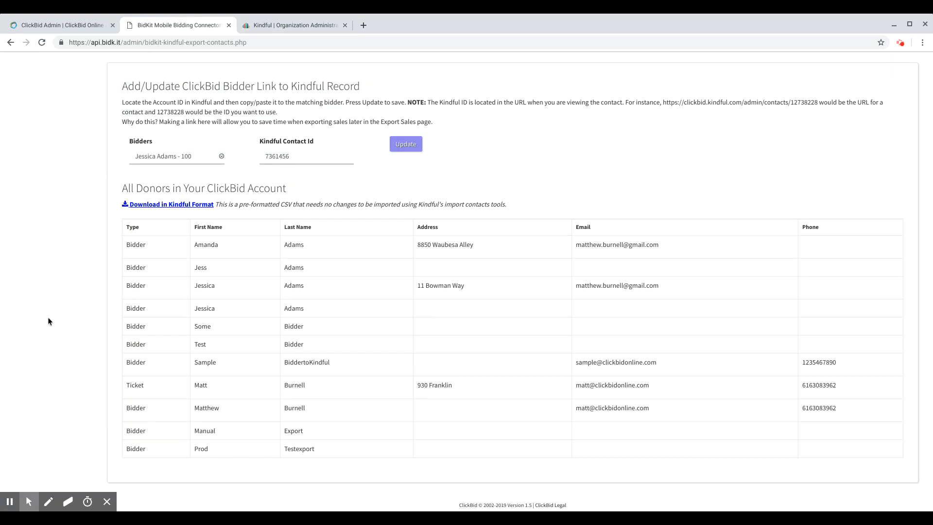
scroll(49, 323, "up", 2)
scroll(55, 333, "up", 1)
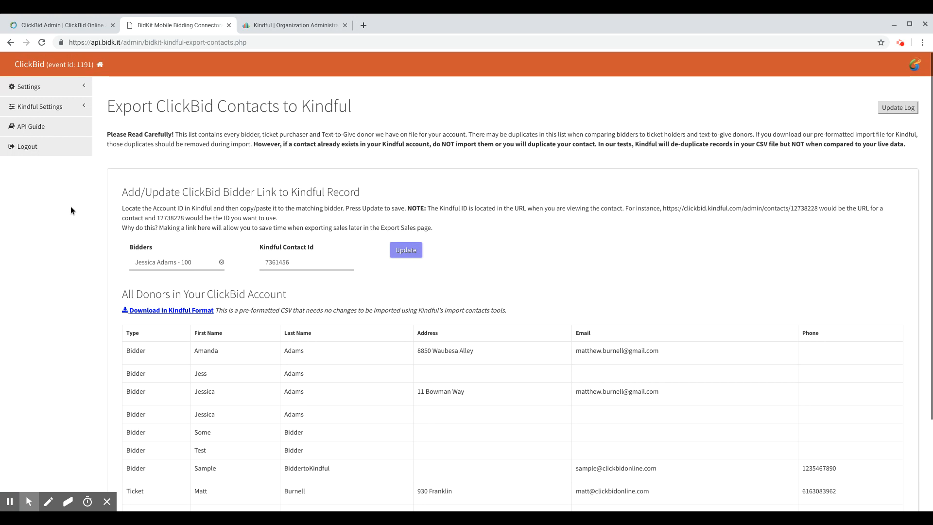
left_click(42, 107)
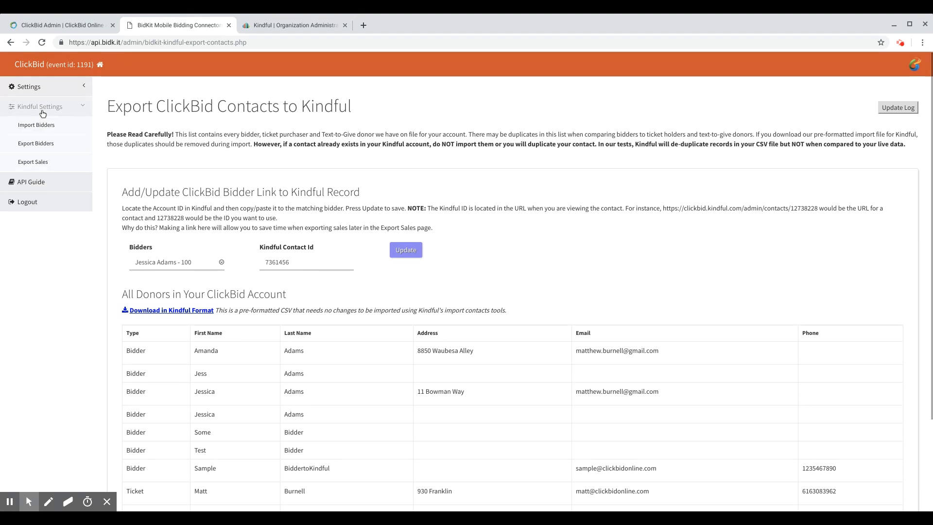
left_click(53, 163)
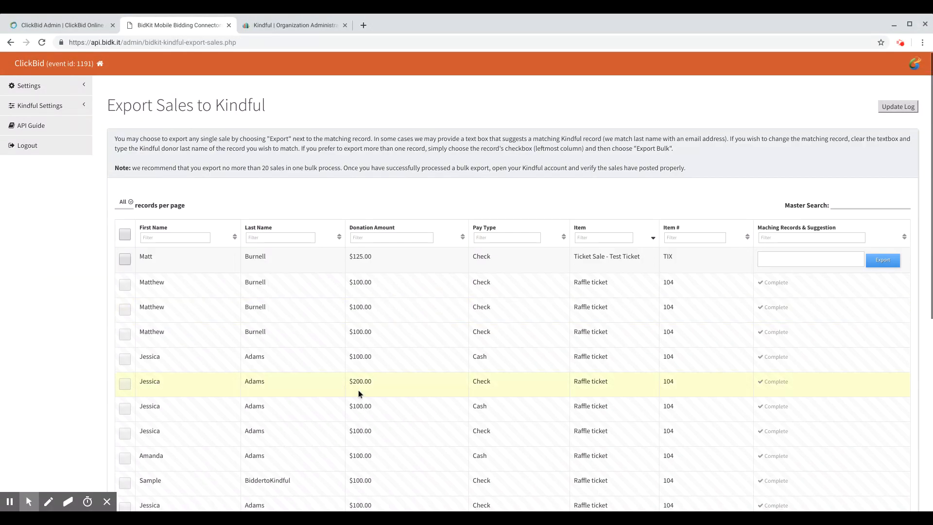
scroll(357, 390, "down", 2)
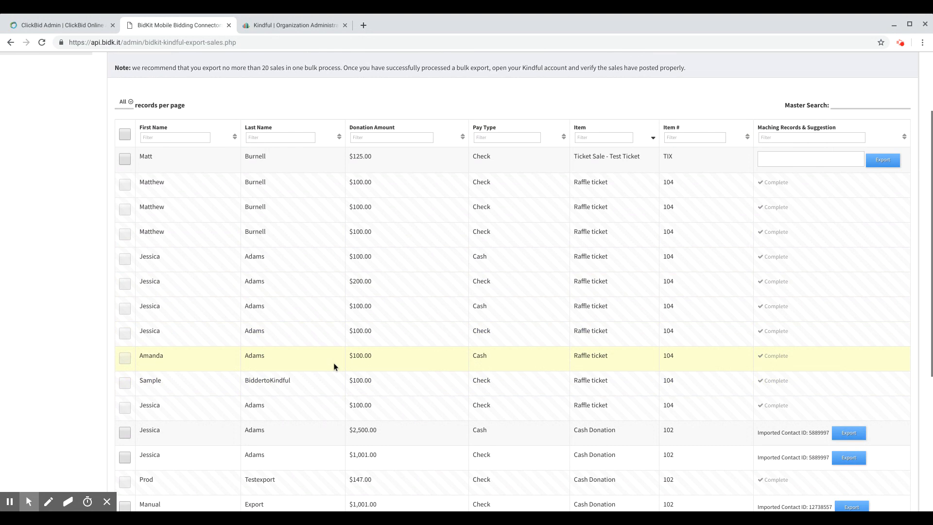
scroll(327, 349, "down", 3)
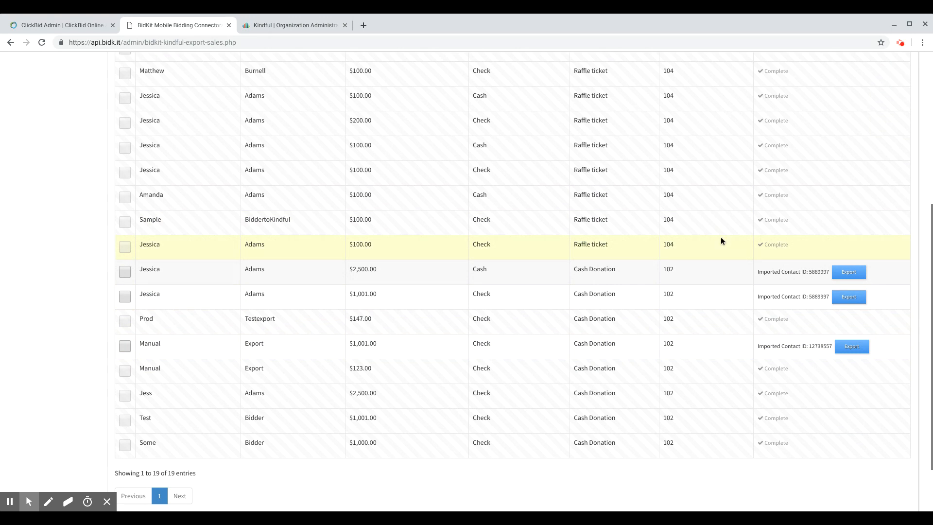
scroll(695, 225, "up", 2)
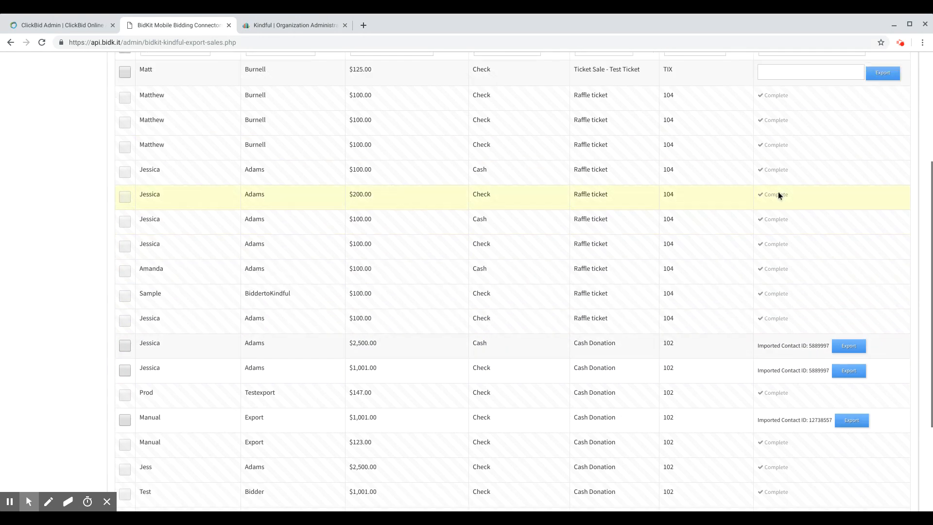